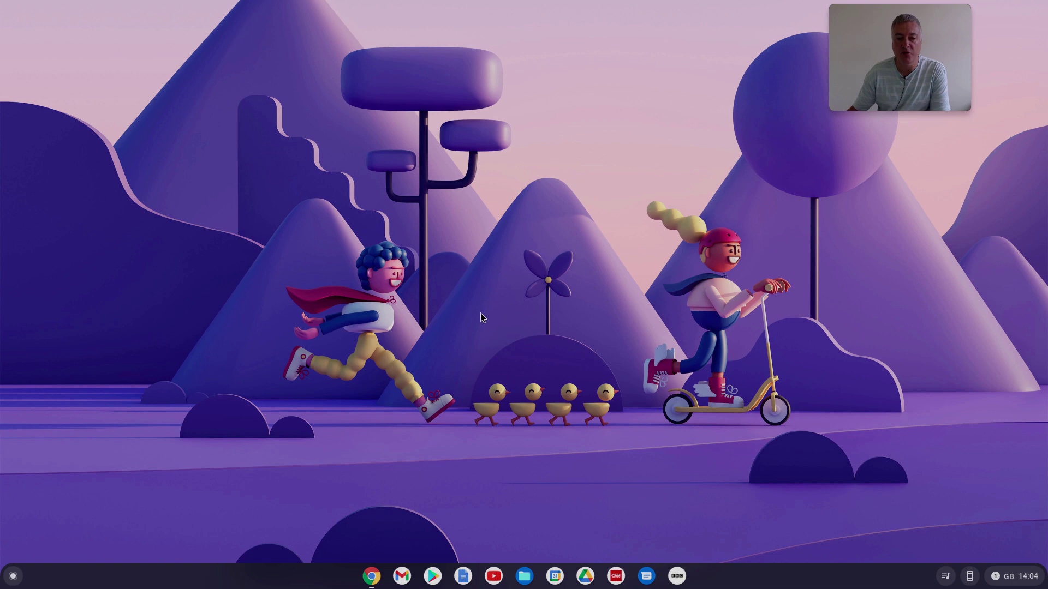
Launch Files, view the local Downloads folder, then browse Google Drive's My Drive
click(525, 574)
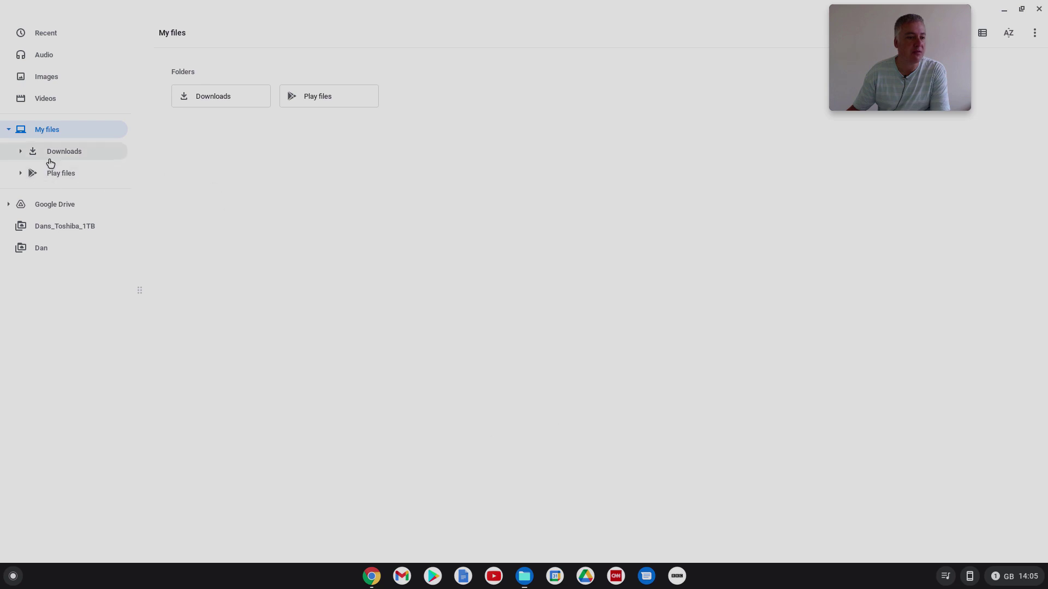
click(52, 152)
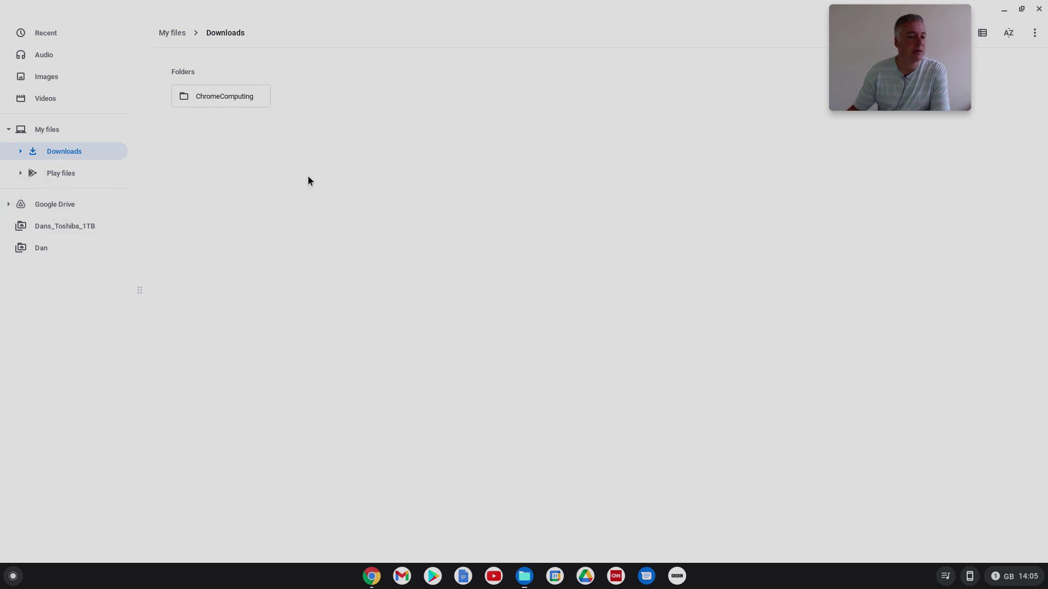
click(70, 209)
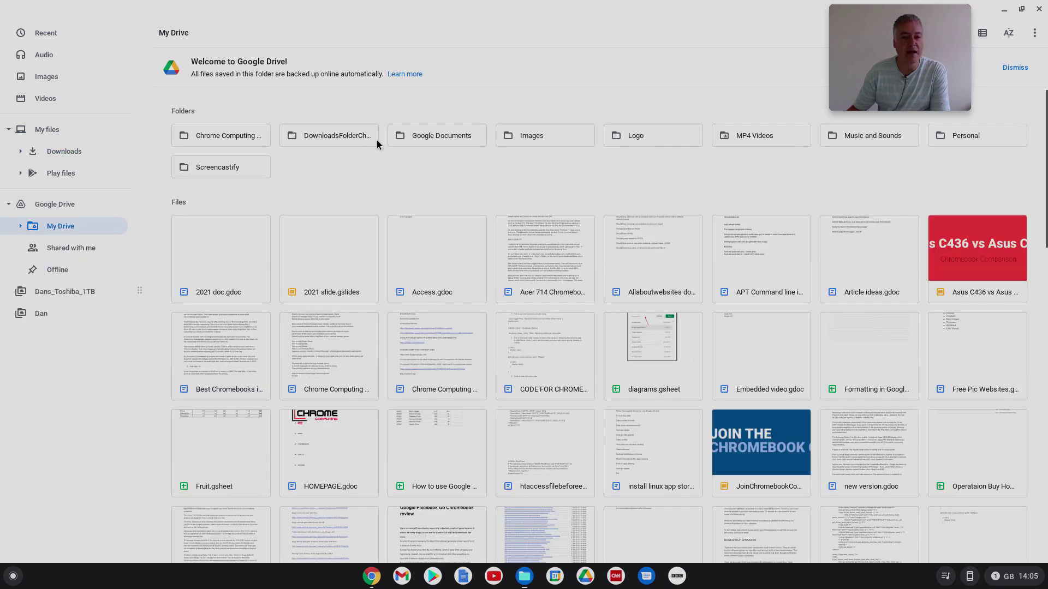
Rename the My Drive 'downloads' folder to 'Downloads Drive', open it, then close Files
right_click(323, 139)
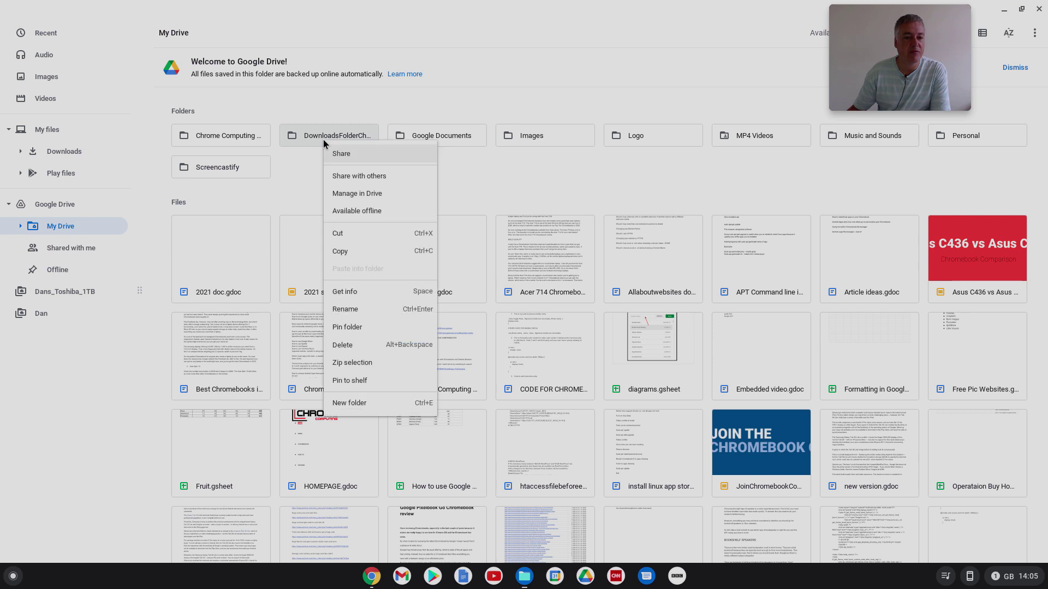
click(369, 310)
text(Do)
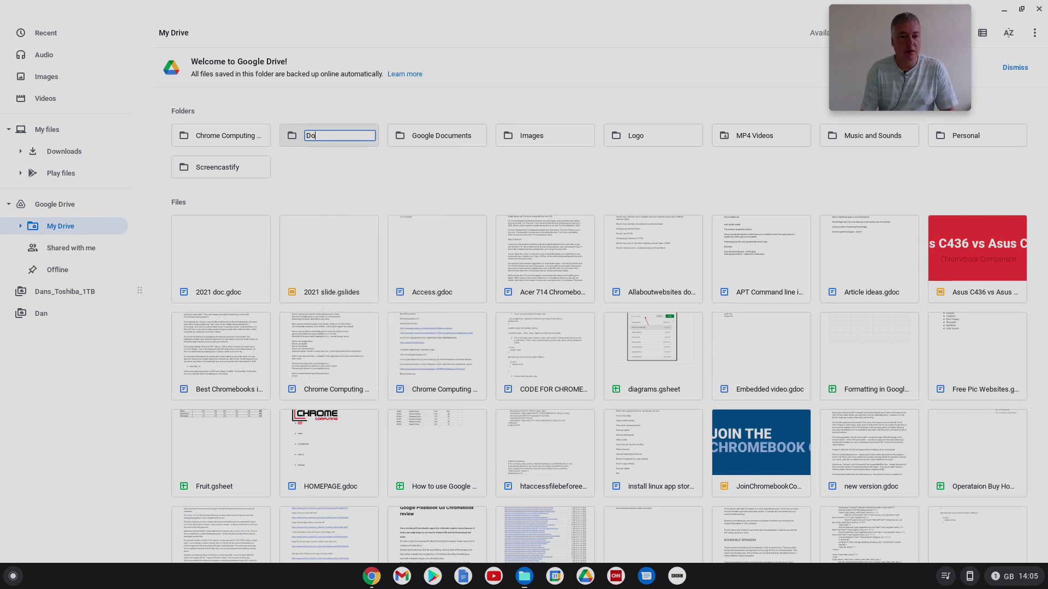
text(wnloads)
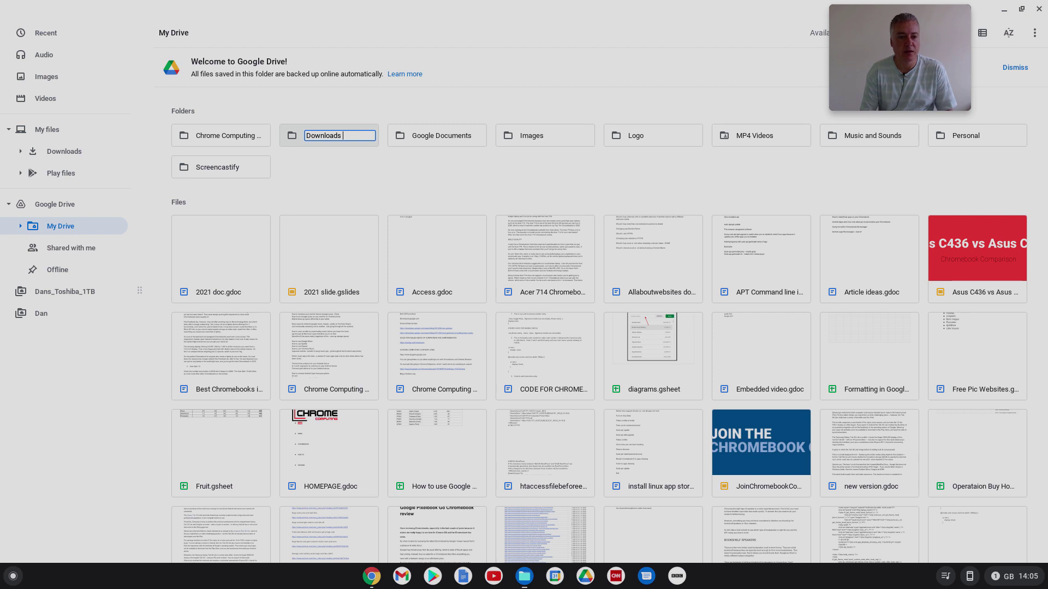
text(Drive)
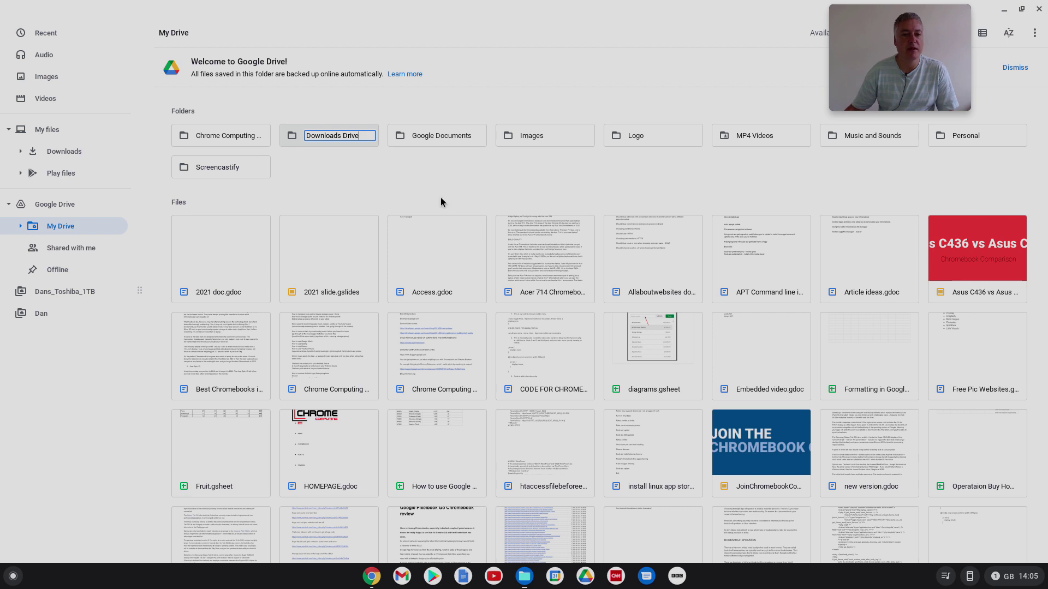
key(Return)
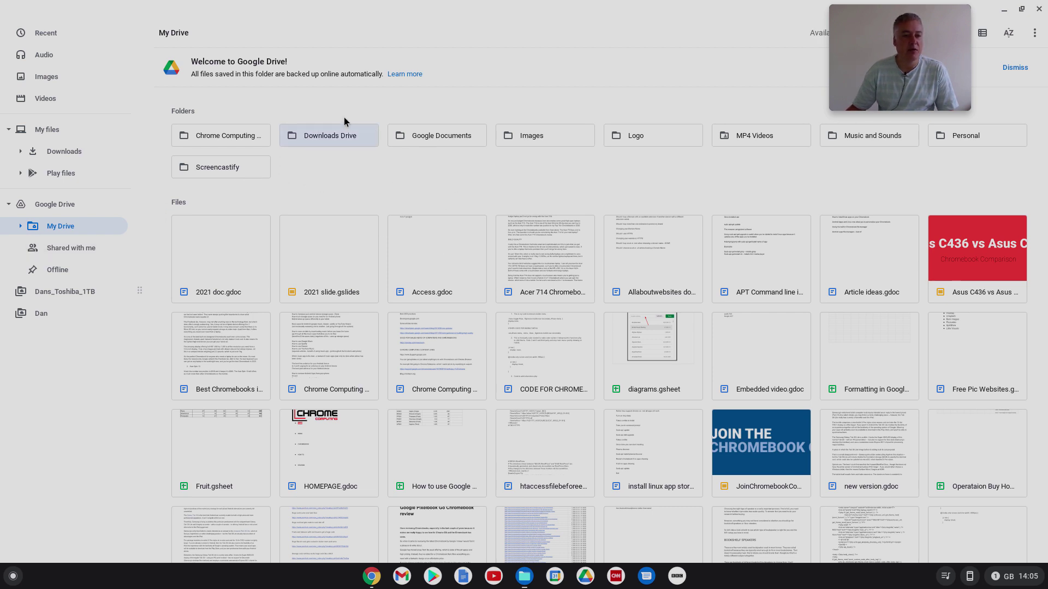
double_click(345, 131)
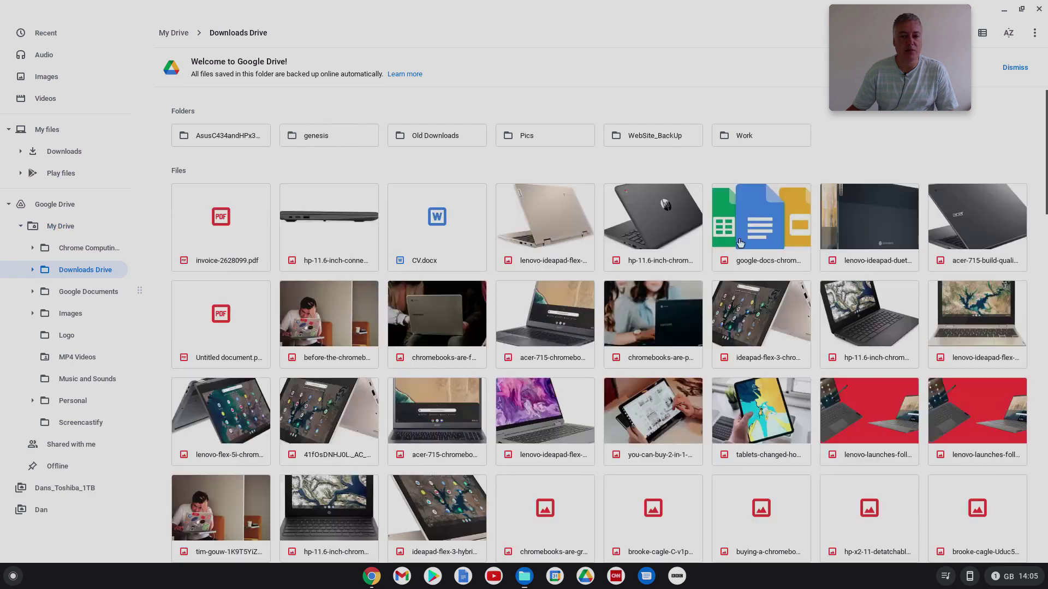
click(1038, 10)
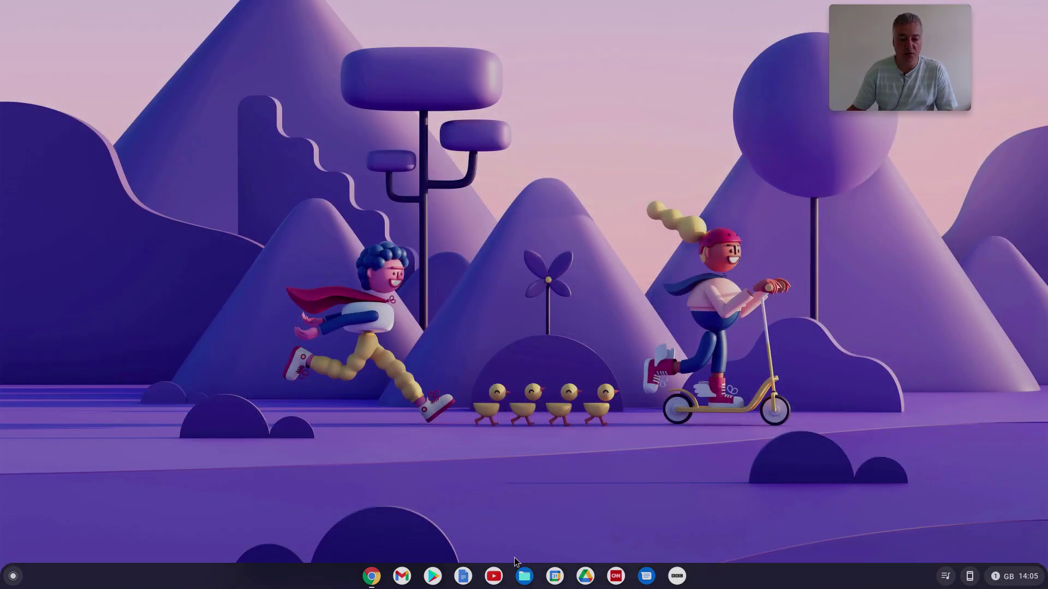
Open a maximised new Chrome window and go to Settings > Advanced > Downloads
right_click(370, 578)
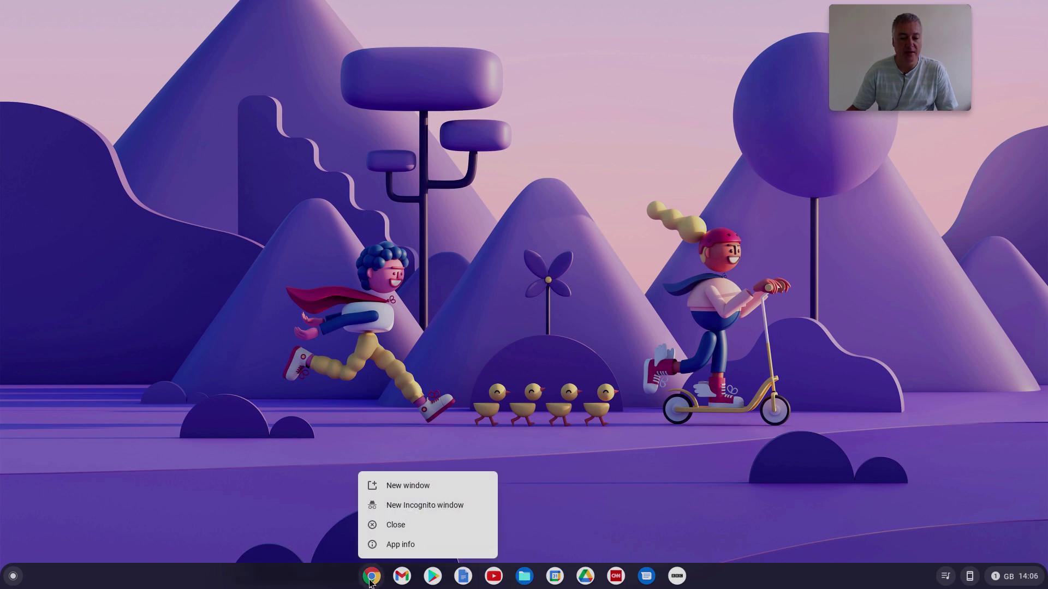
click(423, 486)
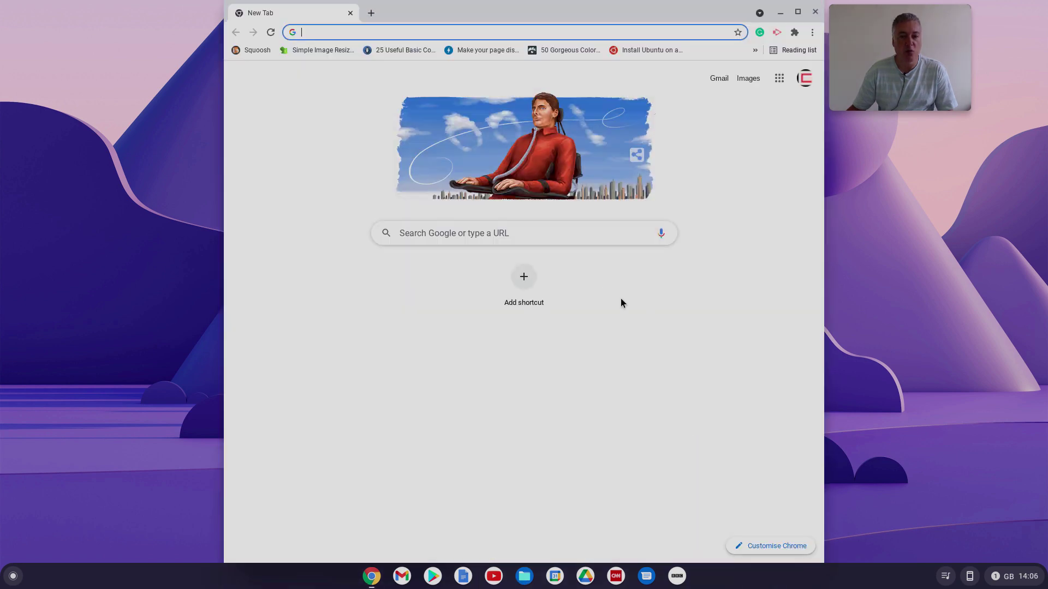
click(797, 11)
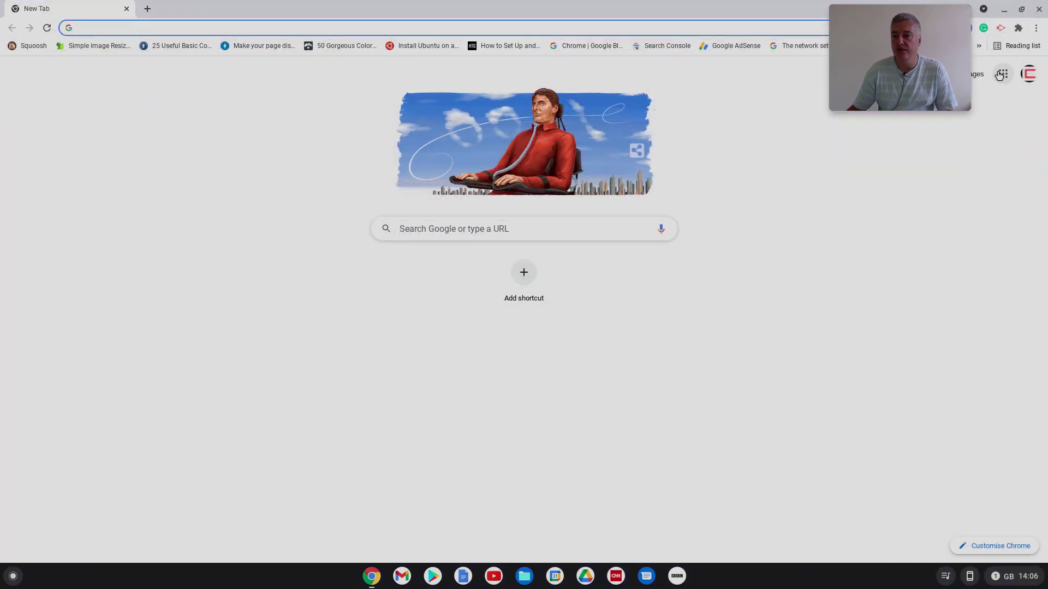
click(1035, 33)
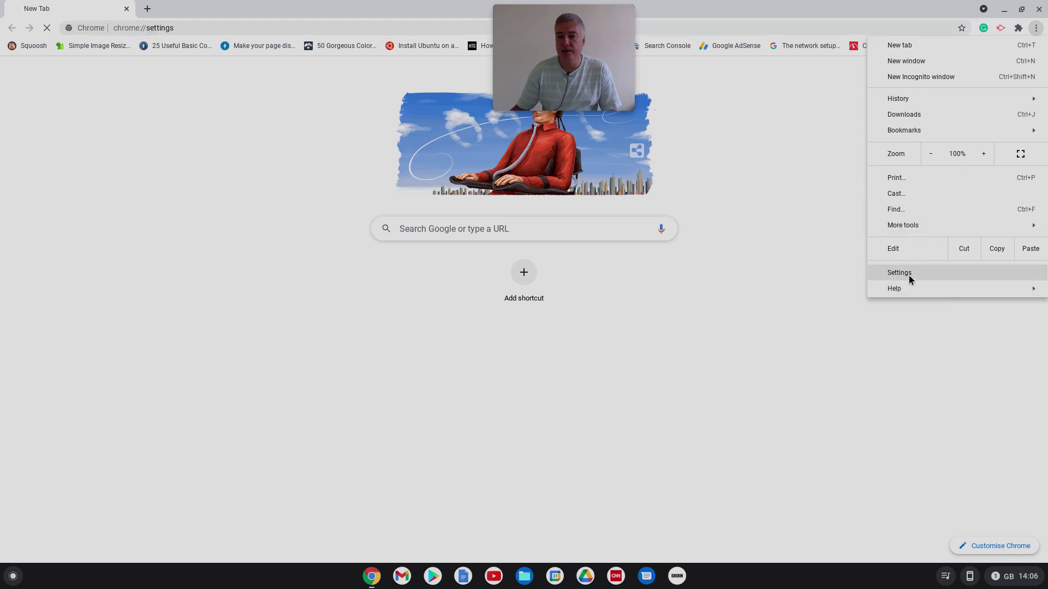
click(908, 275)
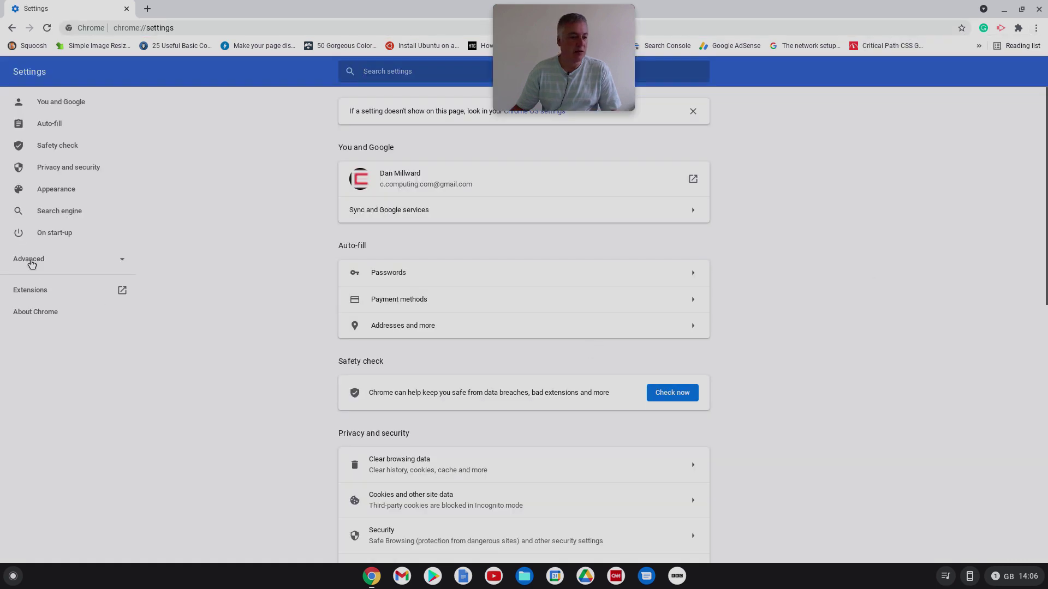
click(30, 261)
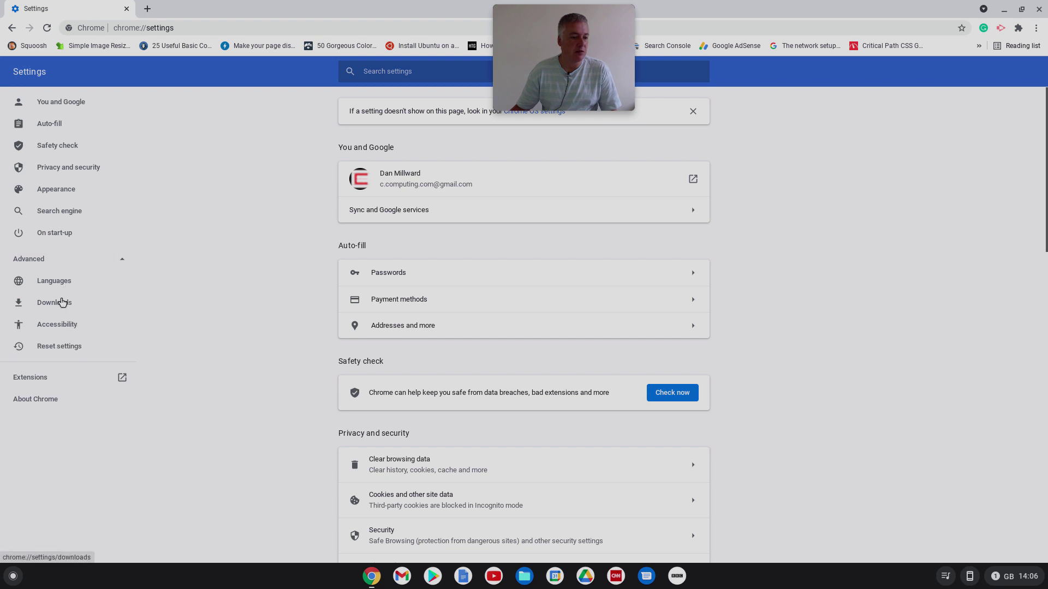
click(57, 305)
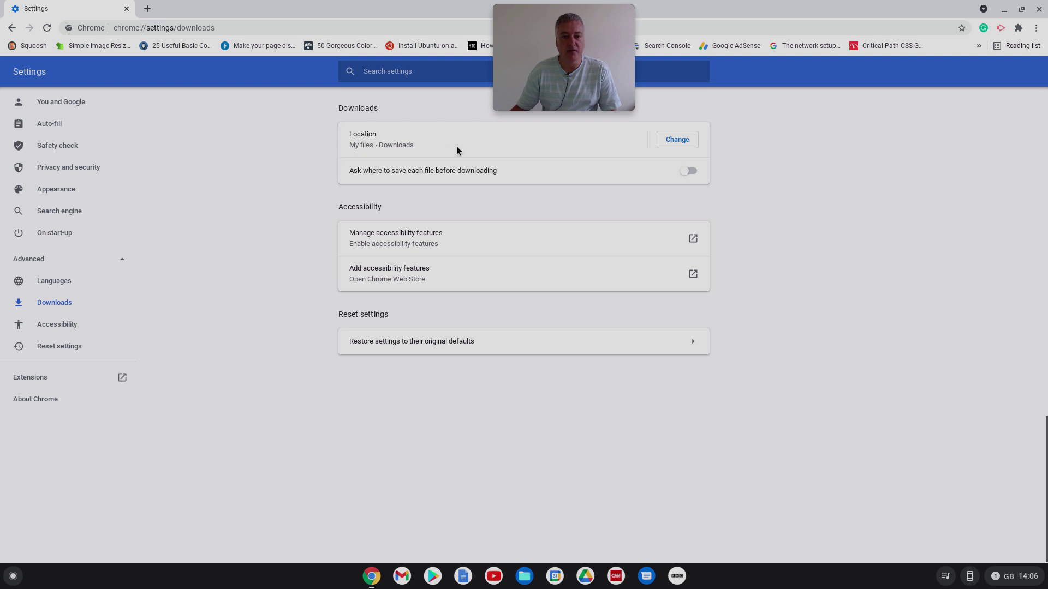
Change Chrome's download location to Google Drive › My Drive › Downloads Drive and close Chrome
click(685, 140)
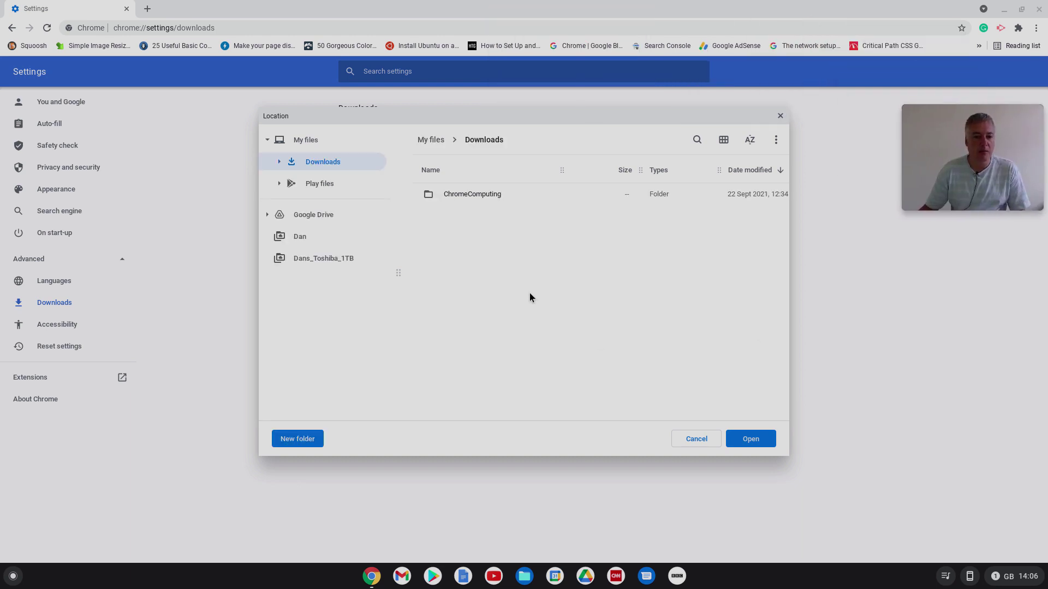
click(309, 219)
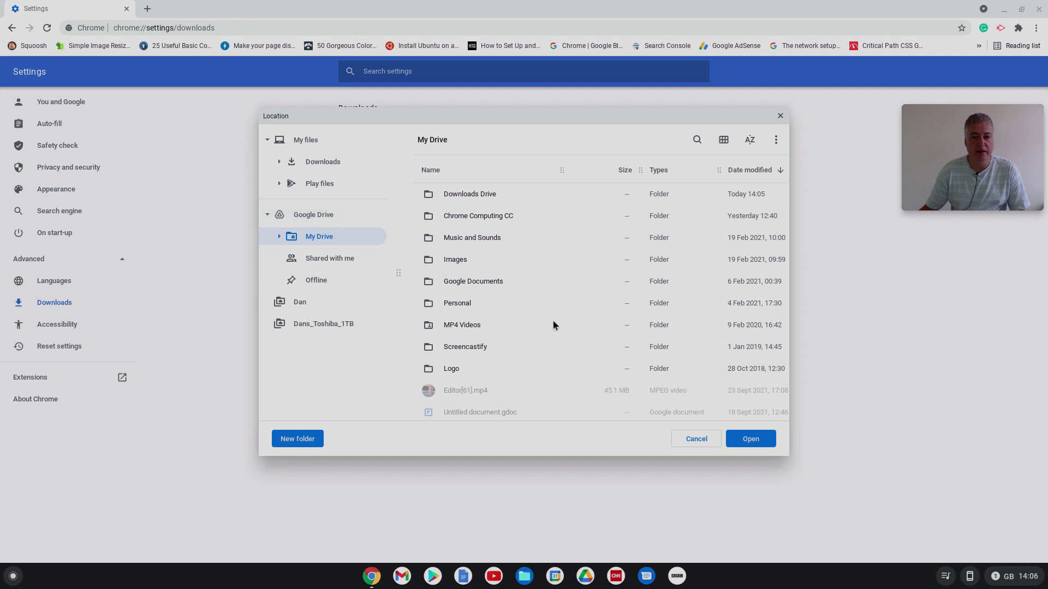
click(470, 194)
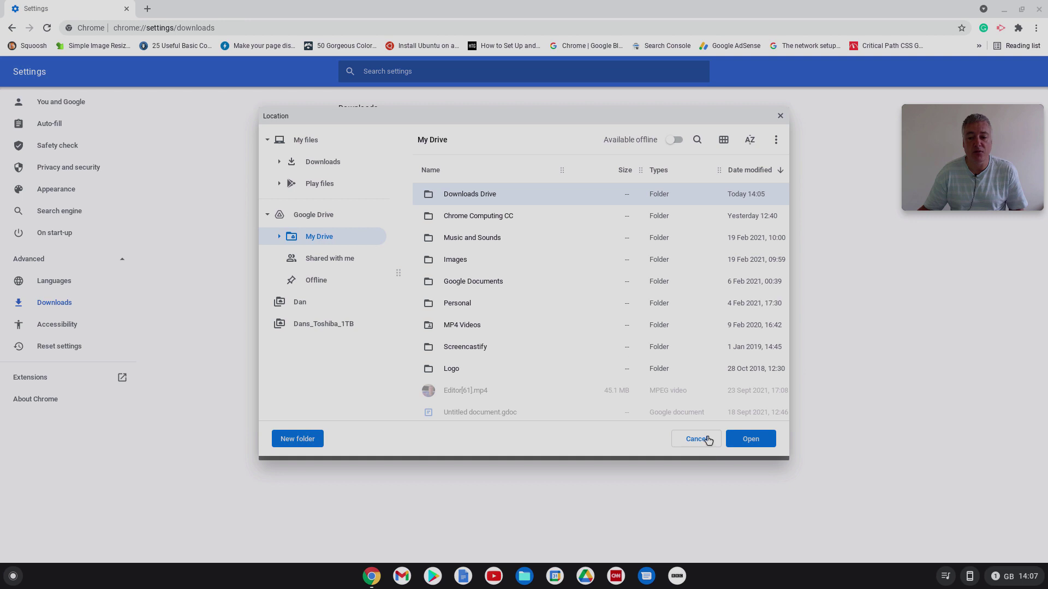
click(761, 445)
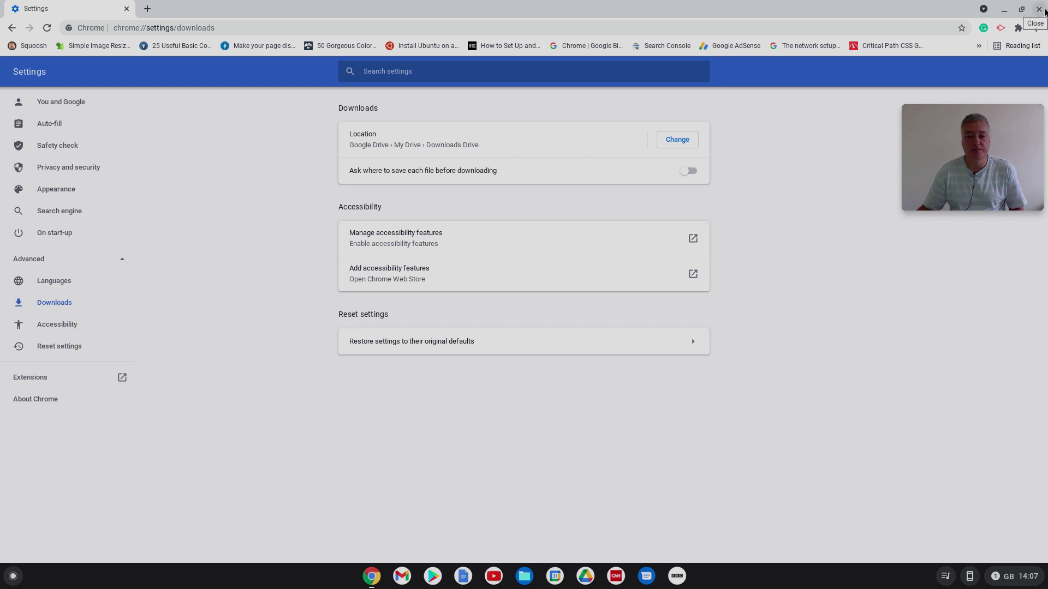
click(1040, 9)
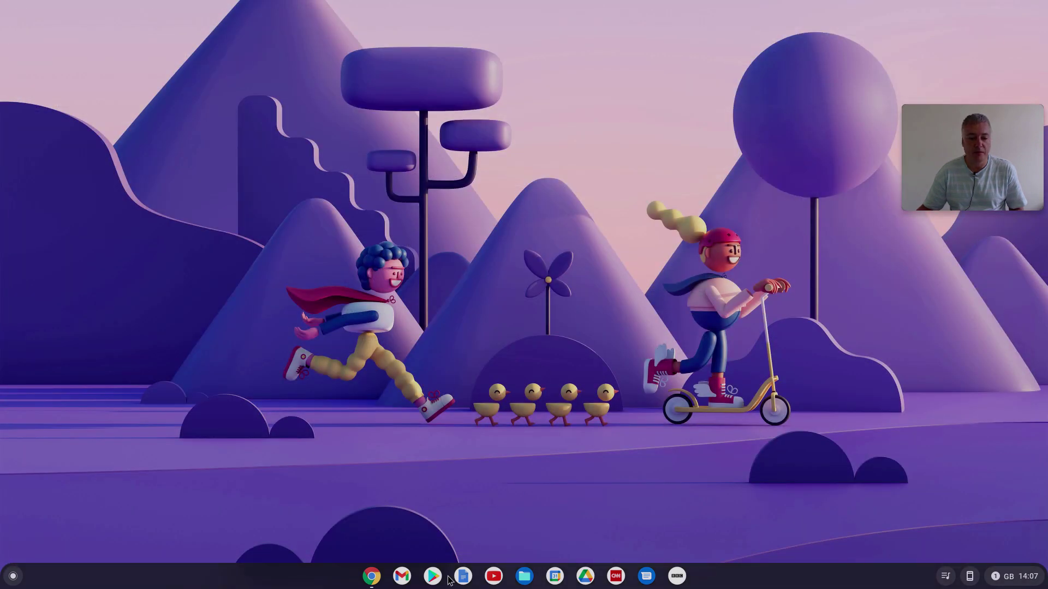
In a new Chrome window, search for 'london' and show the image results
right_click(376, 580)
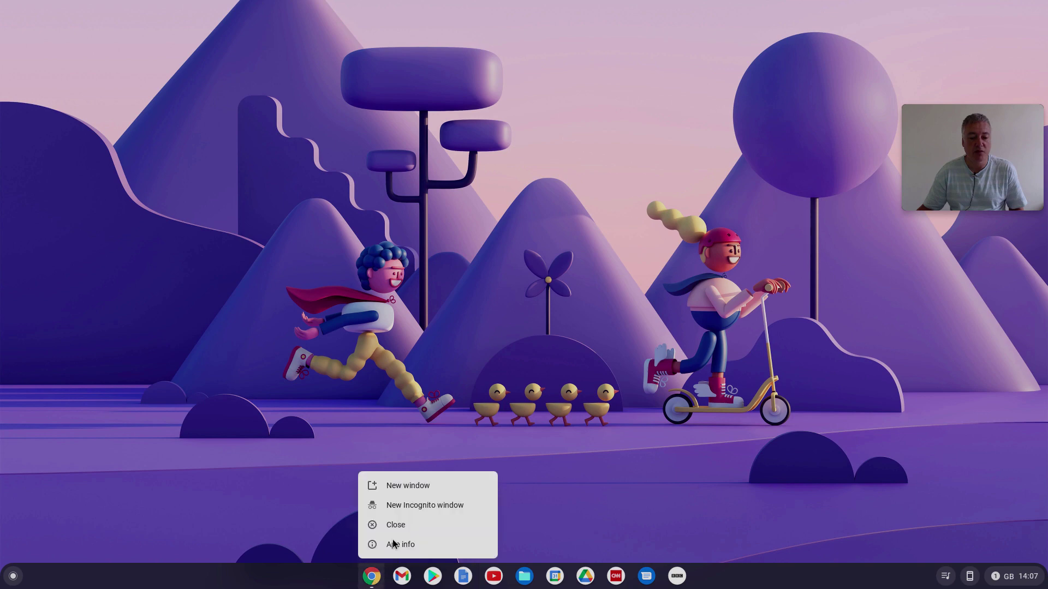
click(423, 487)
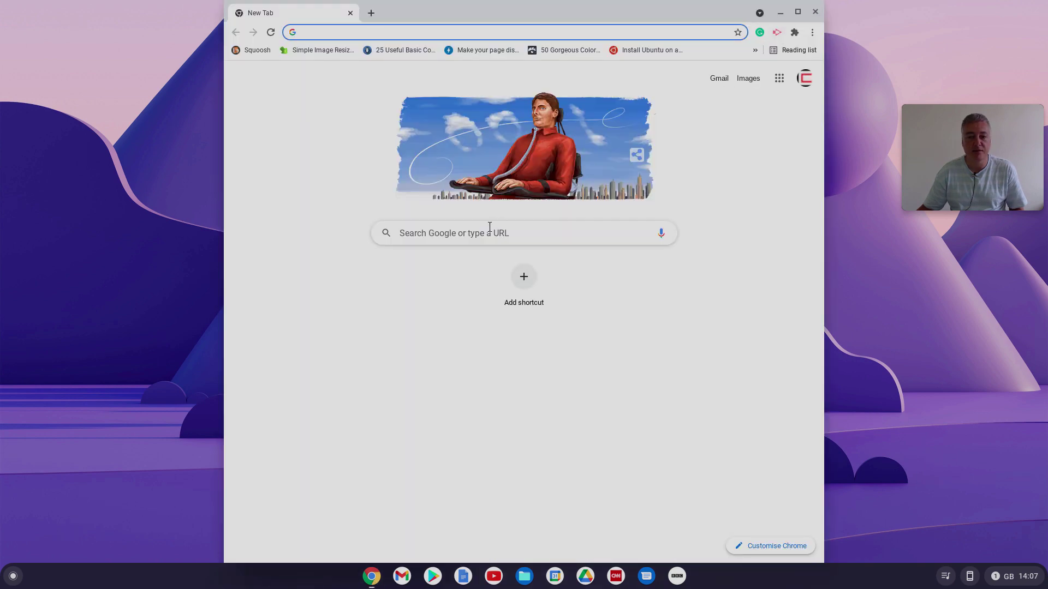
click(490, 227)
text(londo)
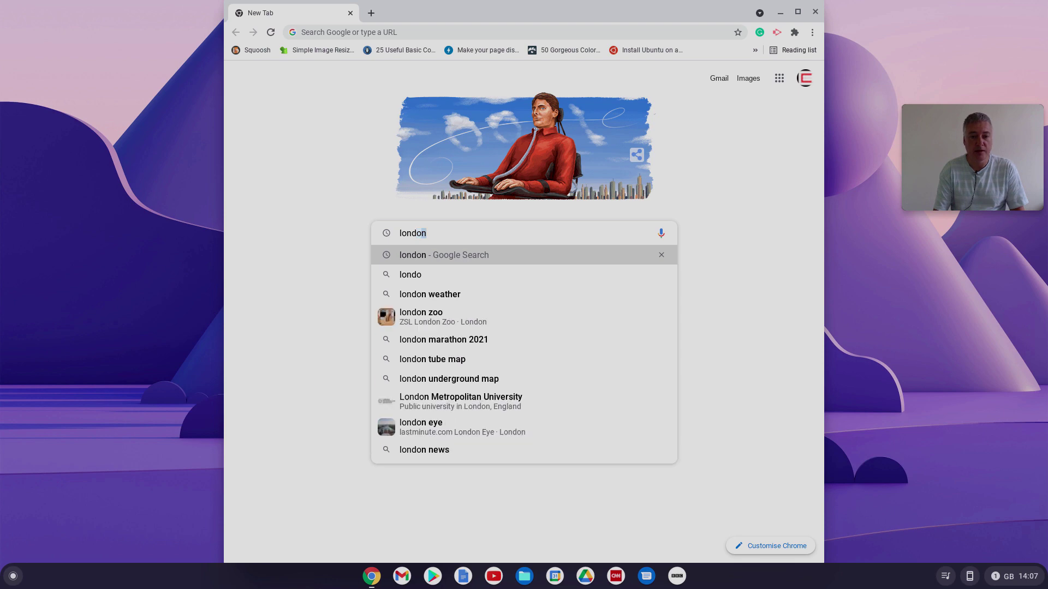
key(Return)
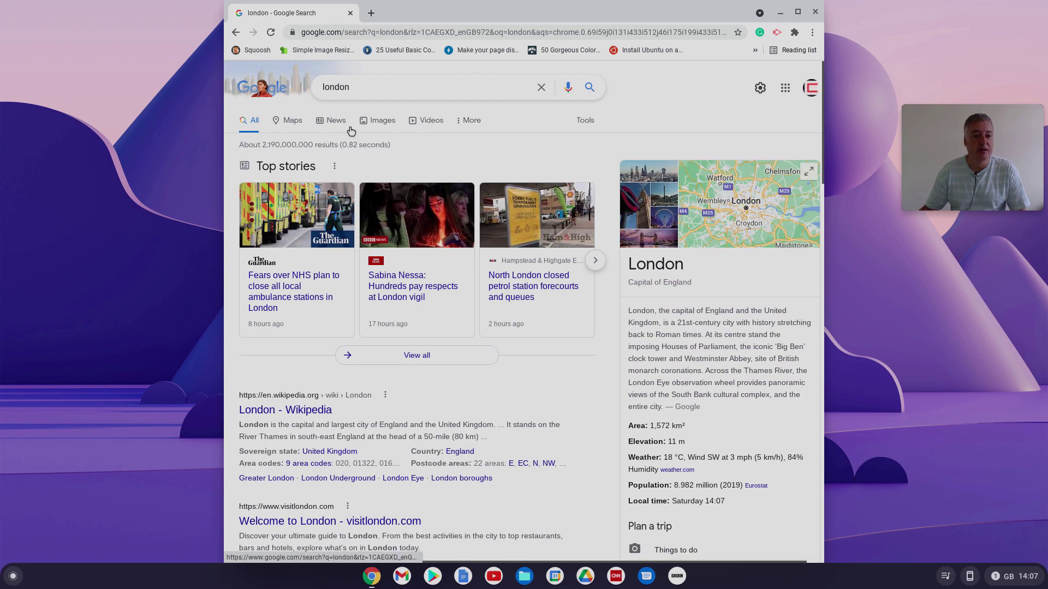
click(392, 123)
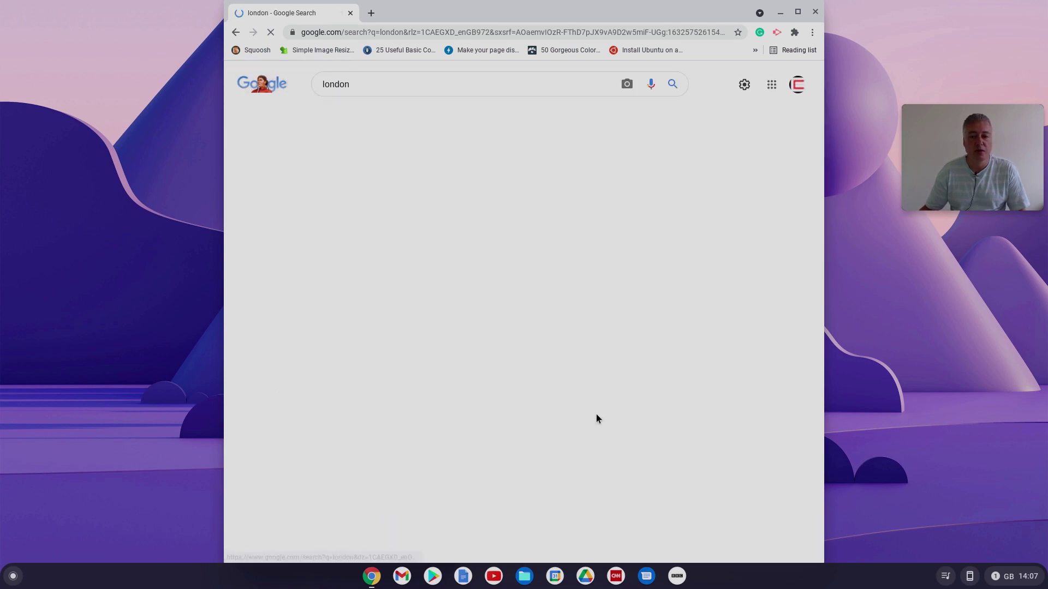
Save the aerial London cityscape image into Downloads Drive, then close Chrome
click(489, 213)
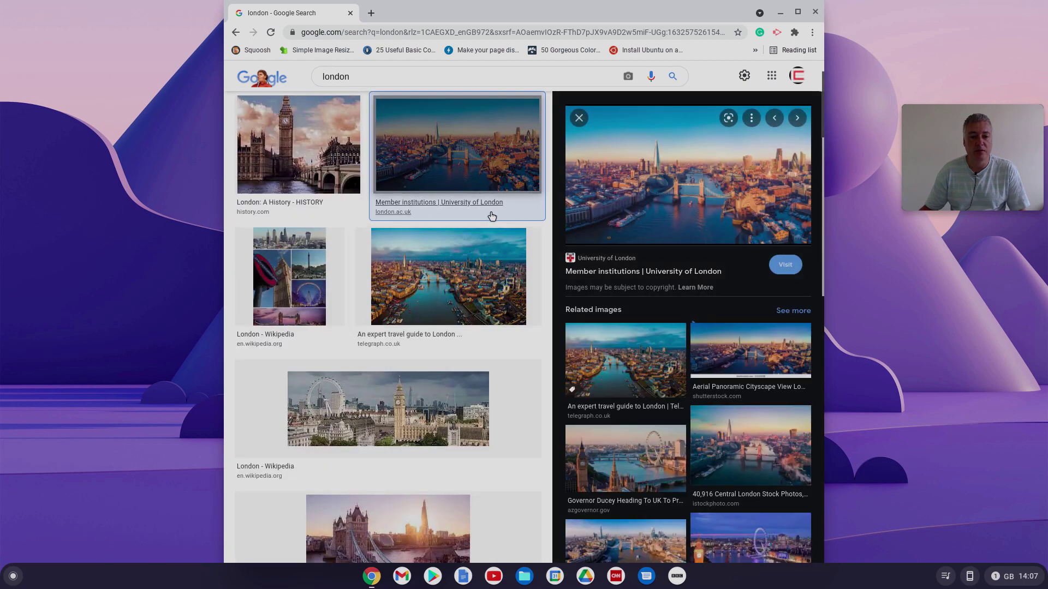
right_click(682, 162)
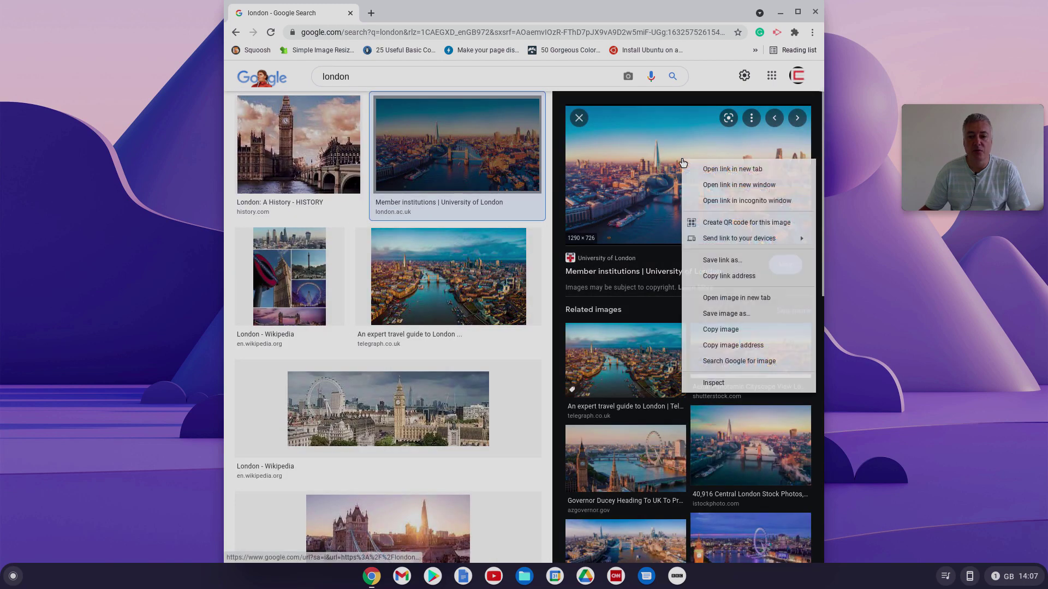
click(723, 313)
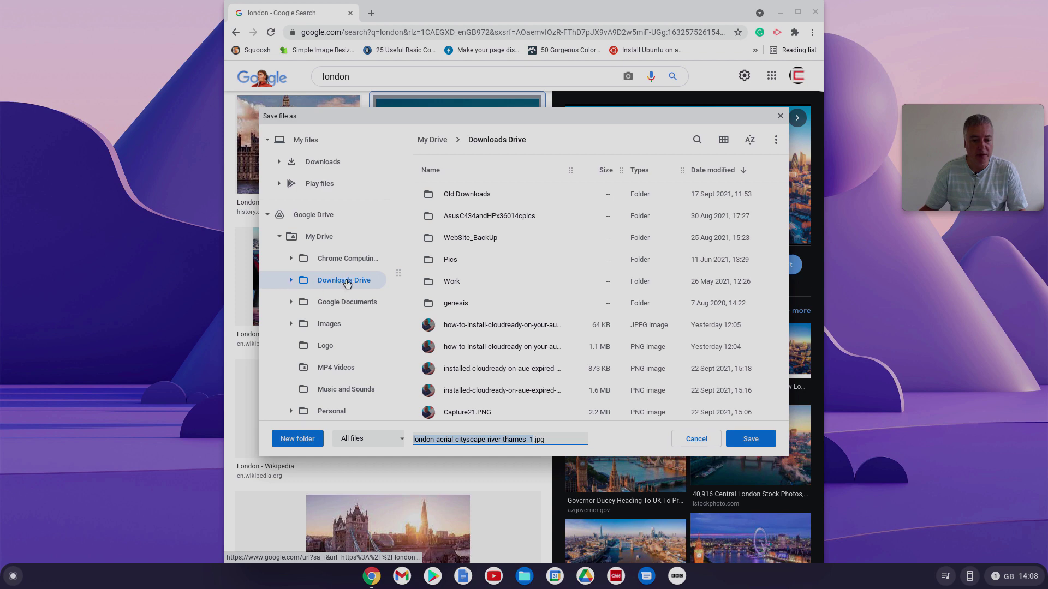
click(744, 438)
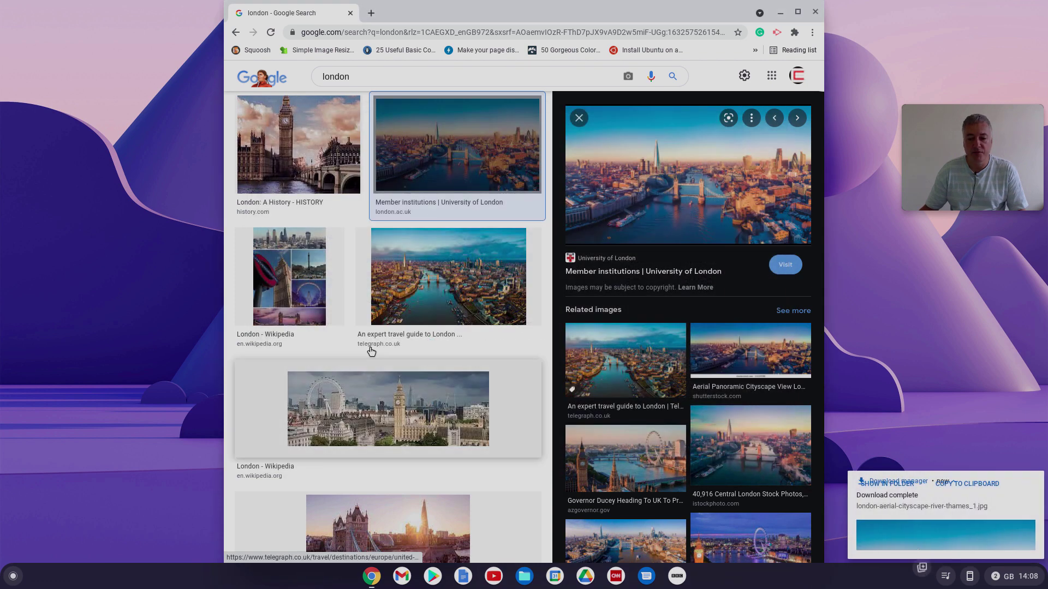
click(816, 12)
Dismiss the download-complete notification and browse My Drive in the Files app
click(1036, 365)
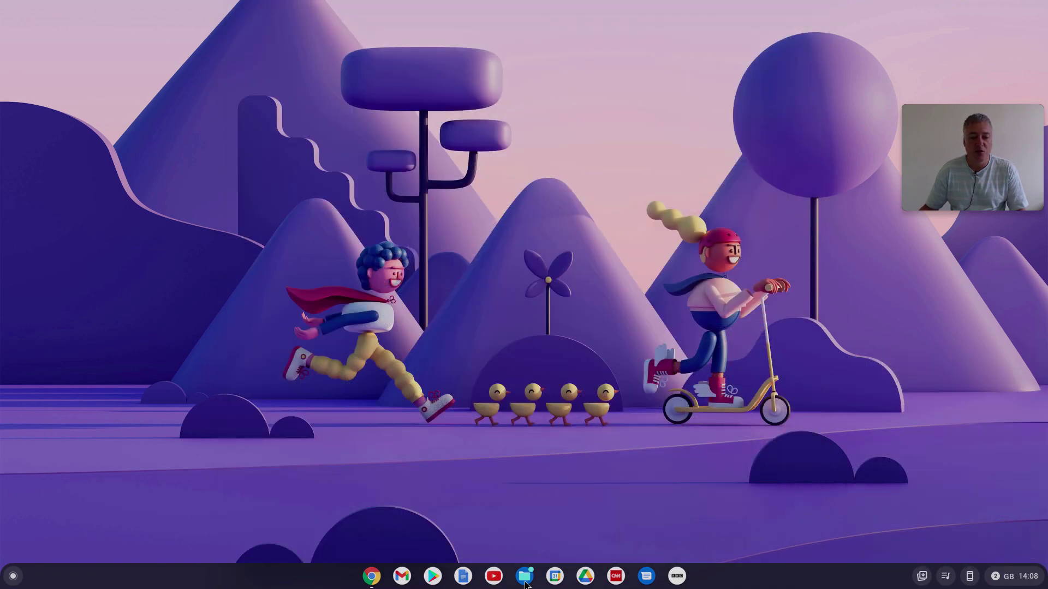
click(525, 578)
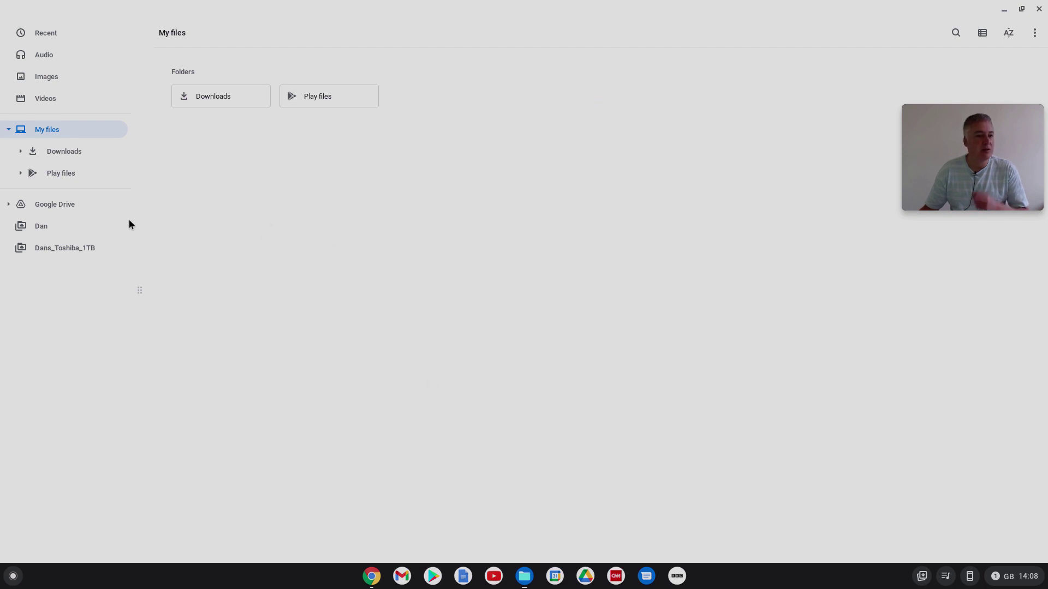
click(65, 157)
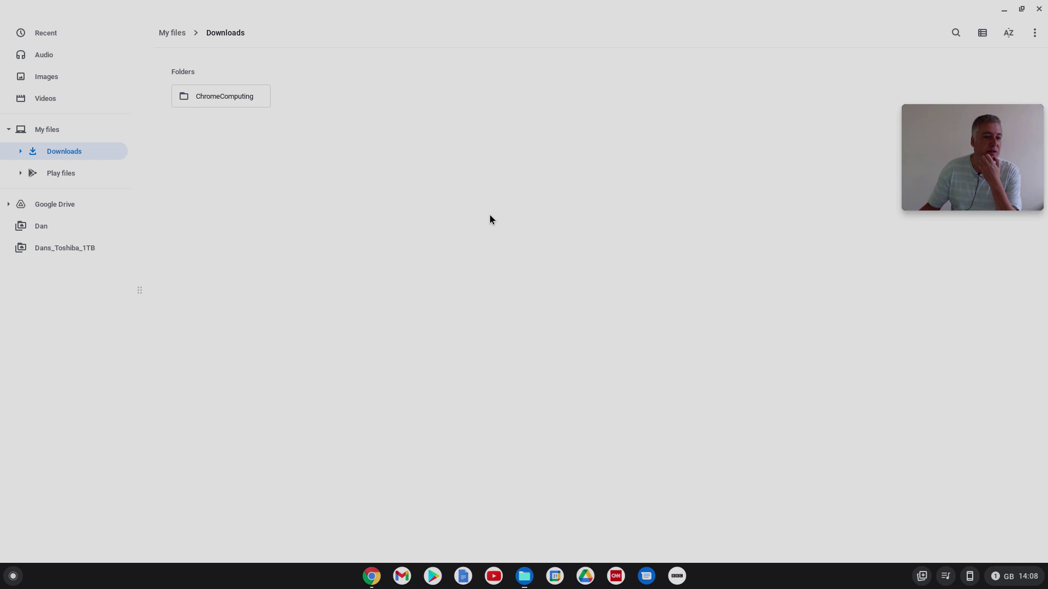
click(58, 204)
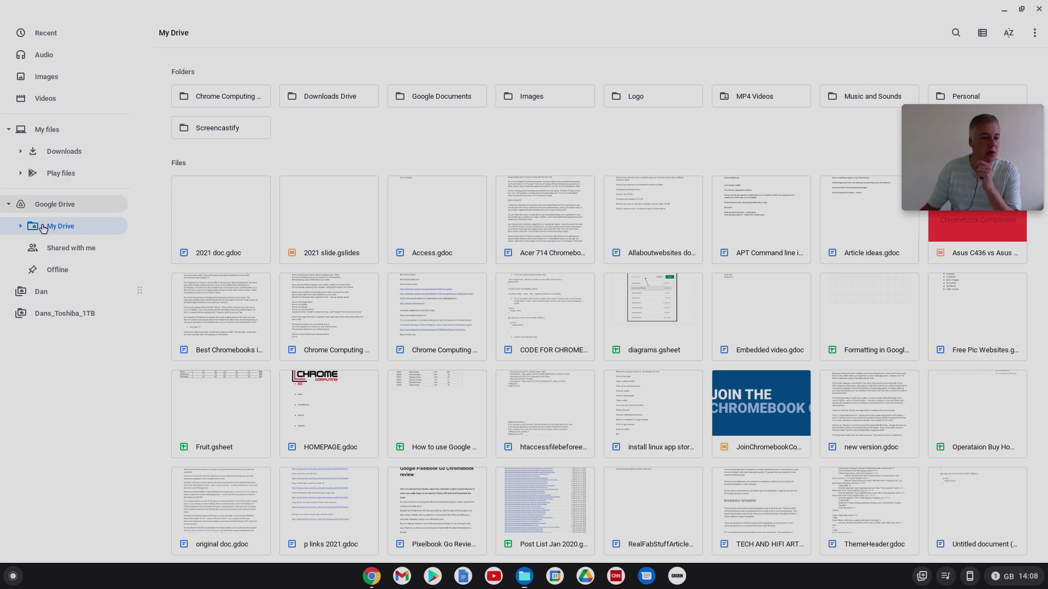
Pin Downloads Drive as a sidebar shortcut, then close and reopen Files
right_click(332, 99)
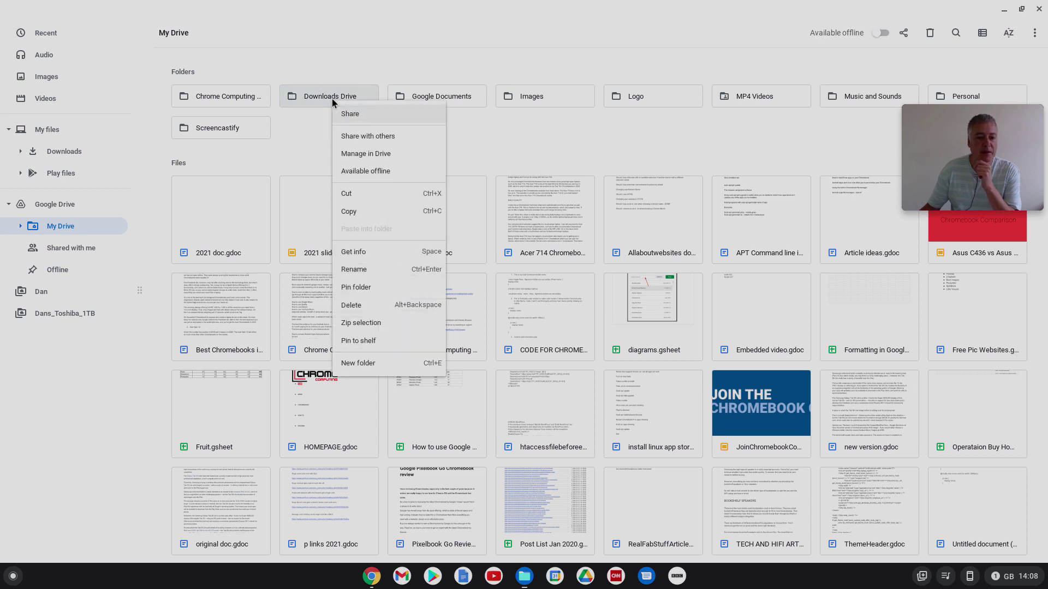
click(367, 287)
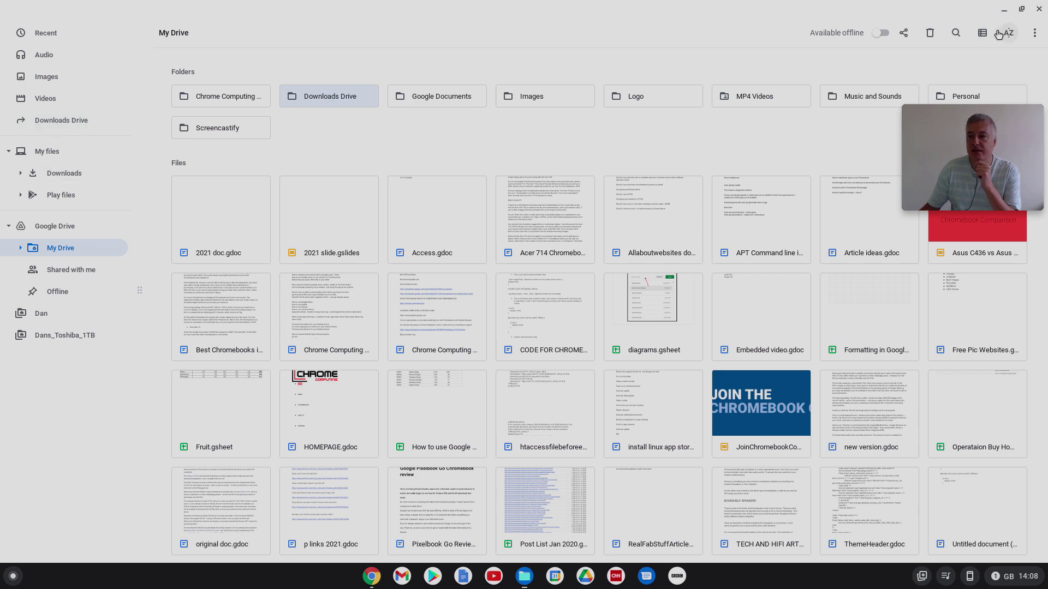
click(1037, 9)
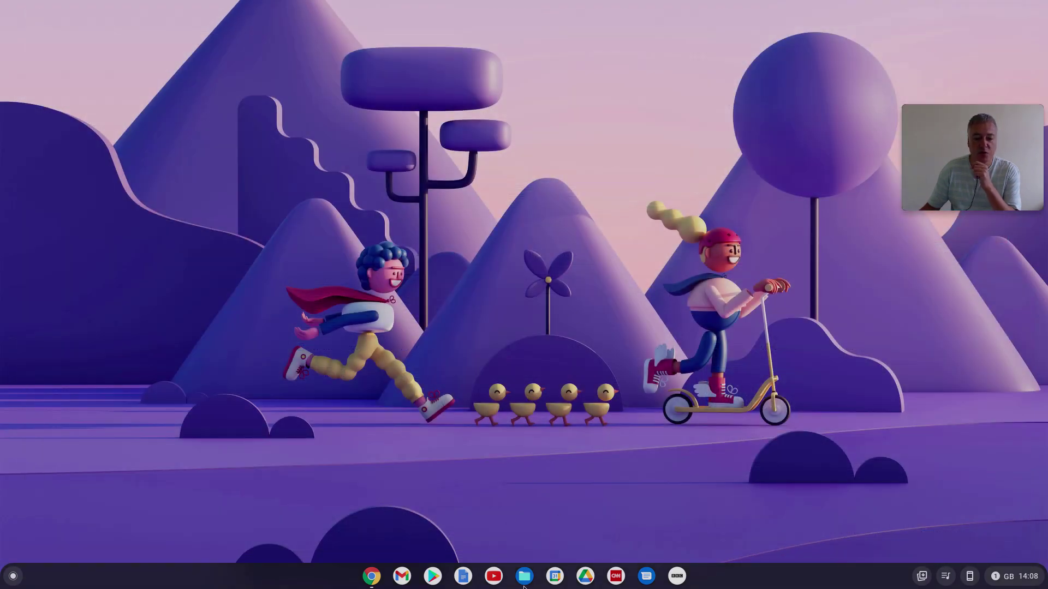
click(526, 578)
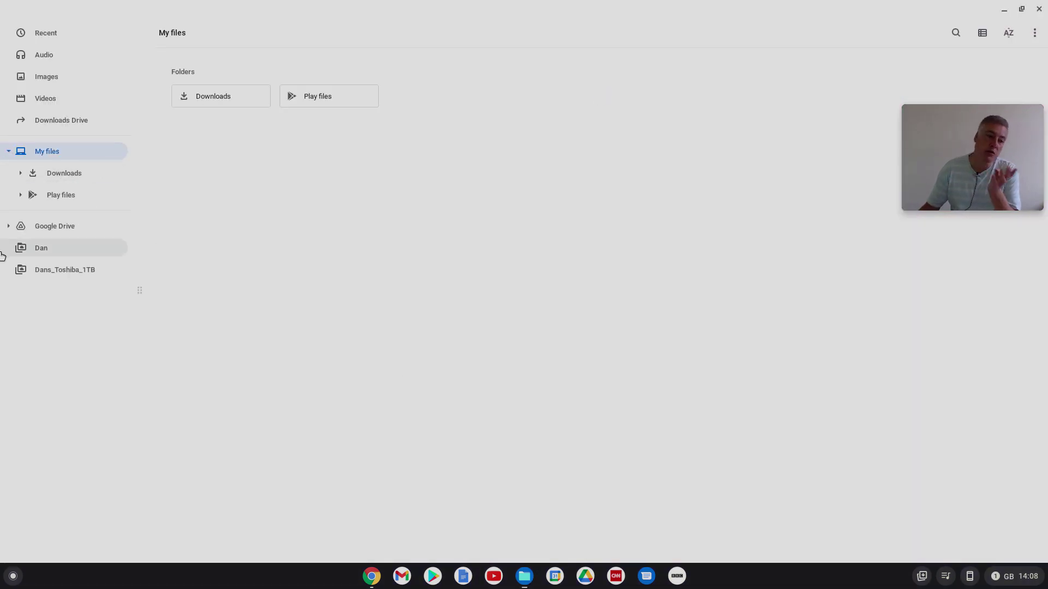
click(50, 226)
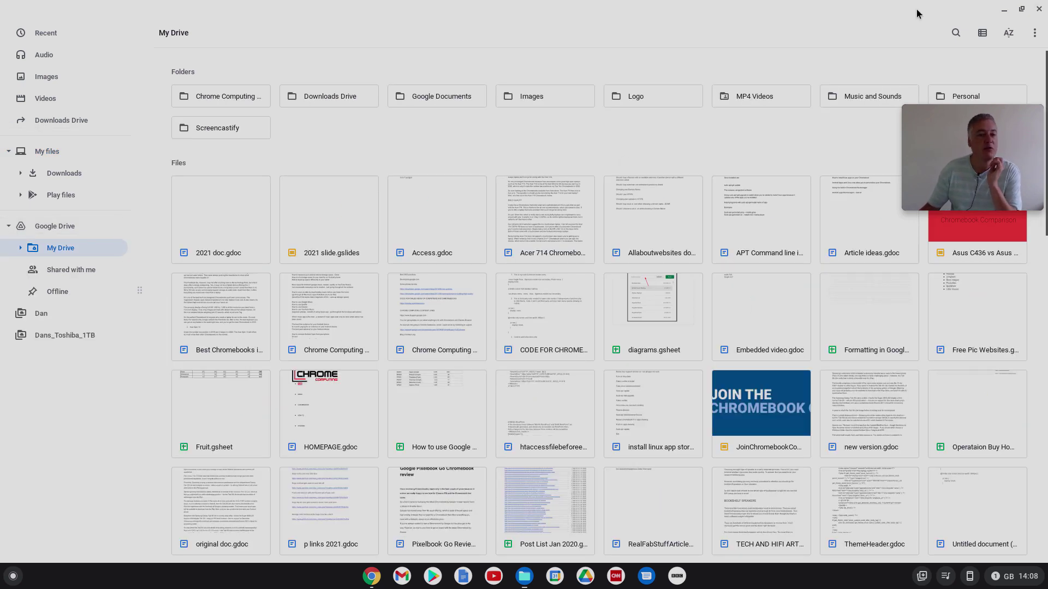
click(1039, 9)
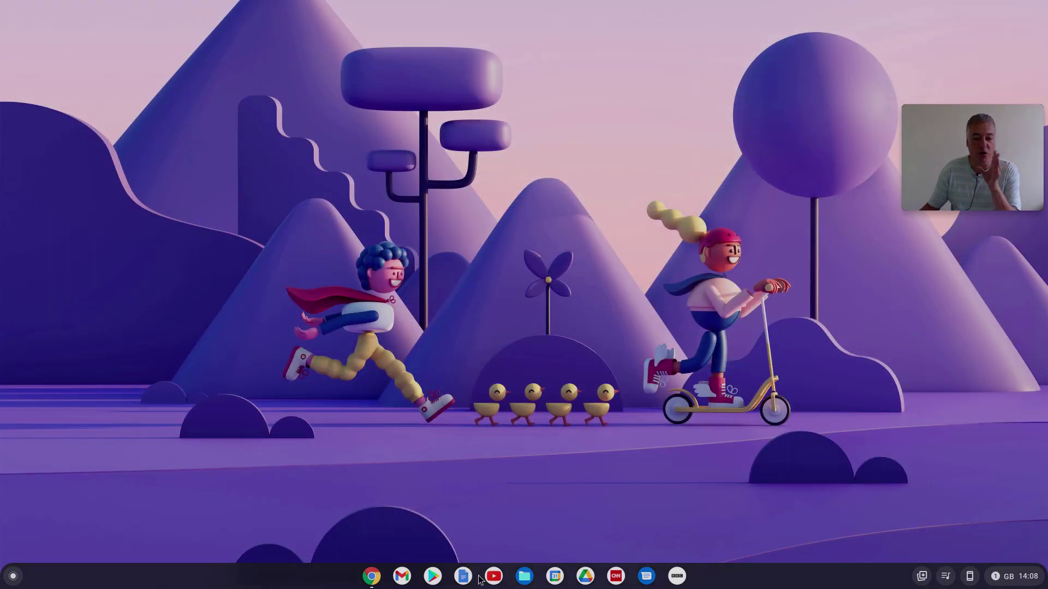
click(528, 584)
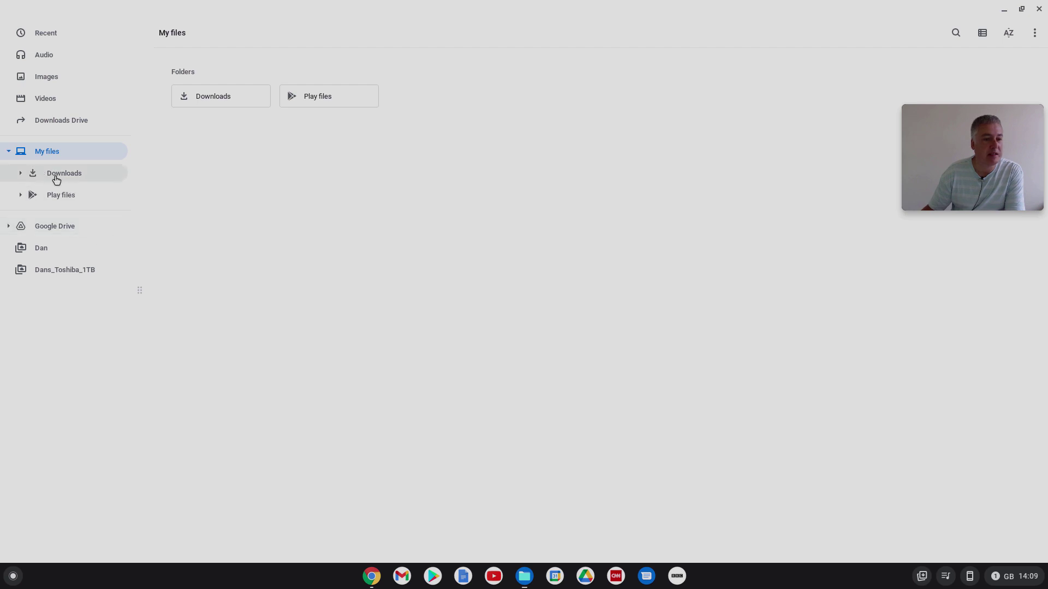
click(72, 125)
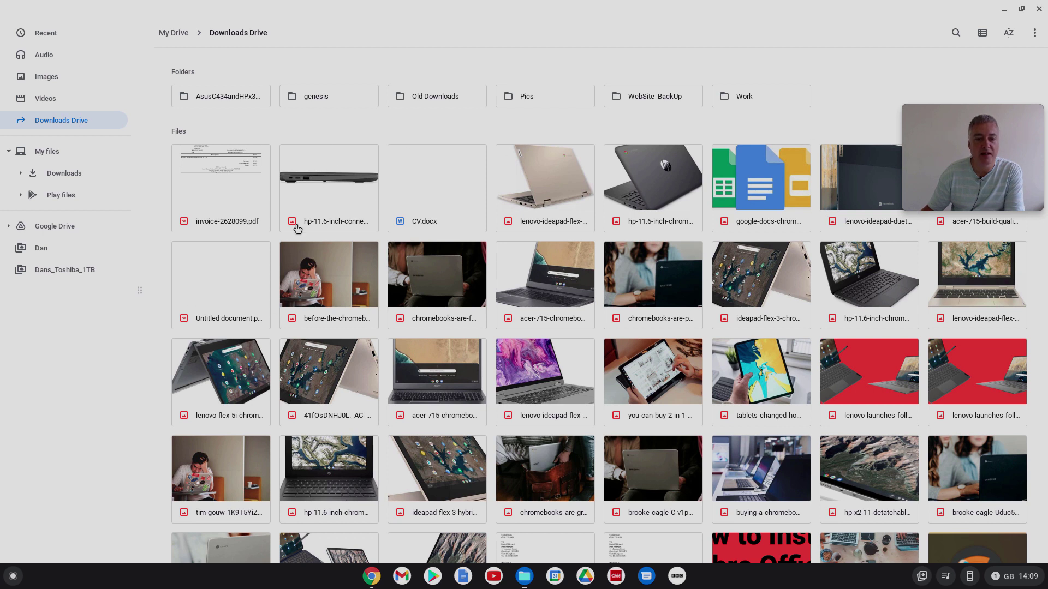
click(55, 174)
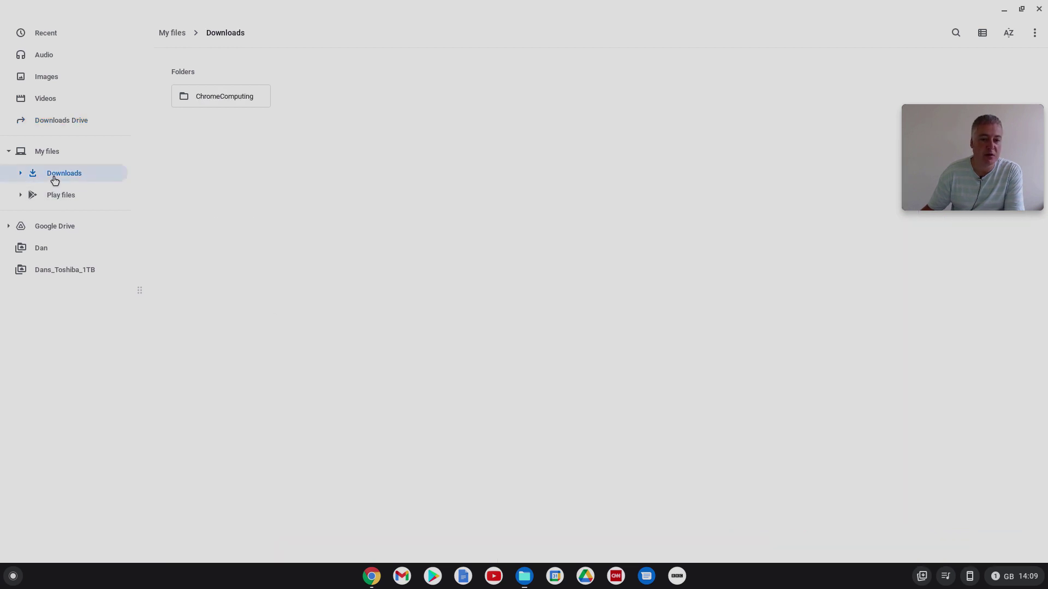
click(1039, 9)
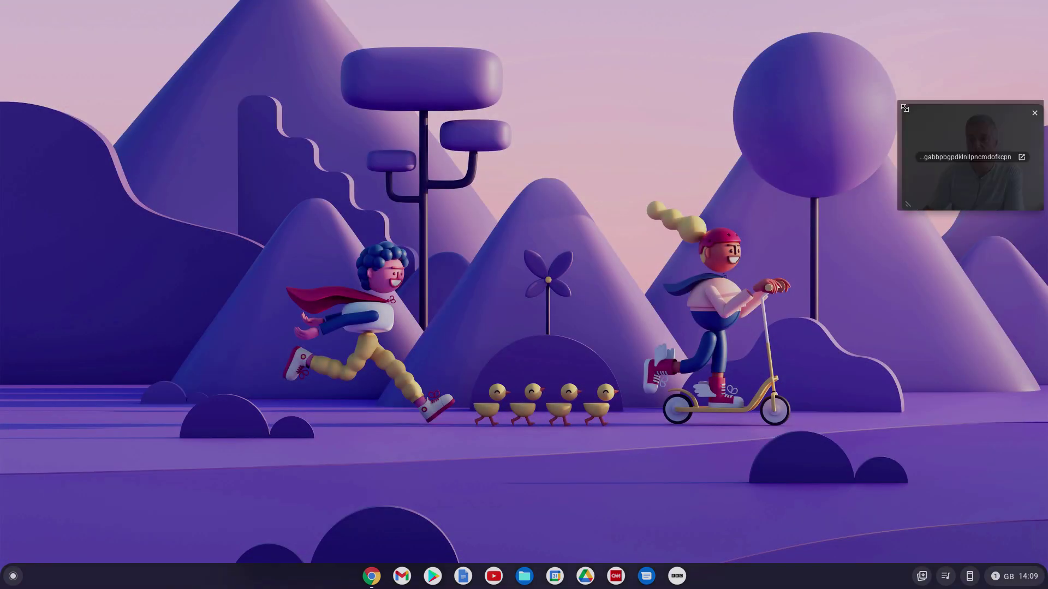